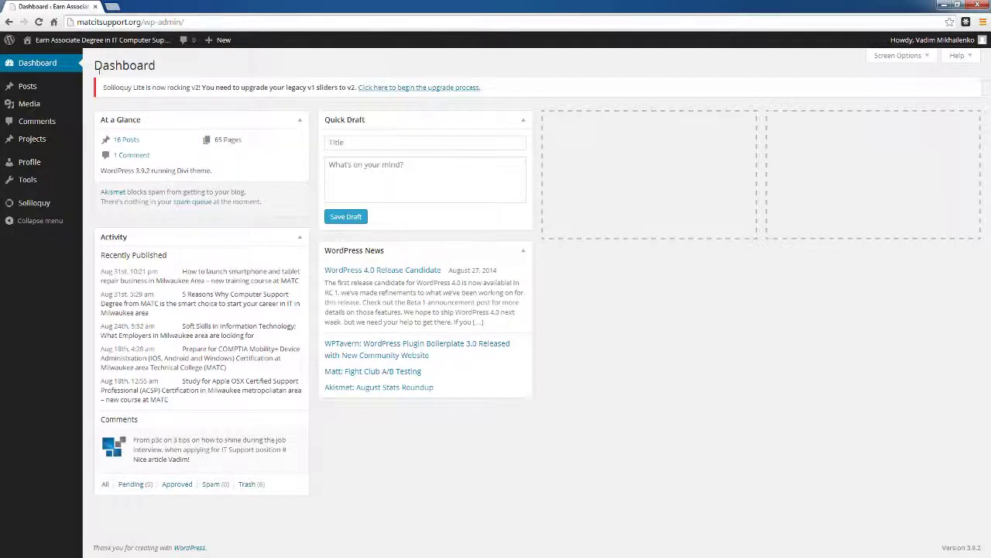
Step: Open the user profile and upload the About Us portrait PNG as the author's profile image
{"action": "mouse_move", "coordinate": [48, 88]}
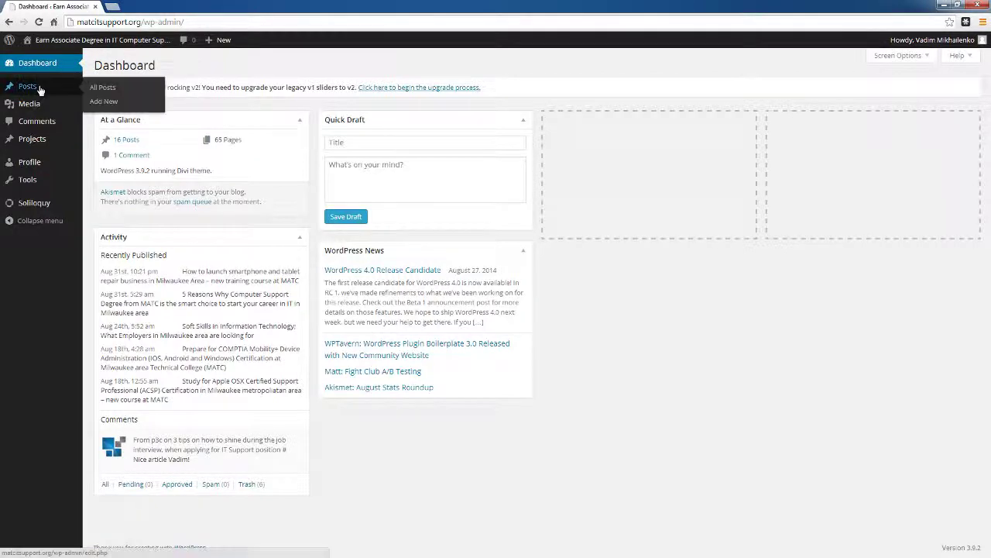
{"action": "left_click", "coordinate": [34, 164]}
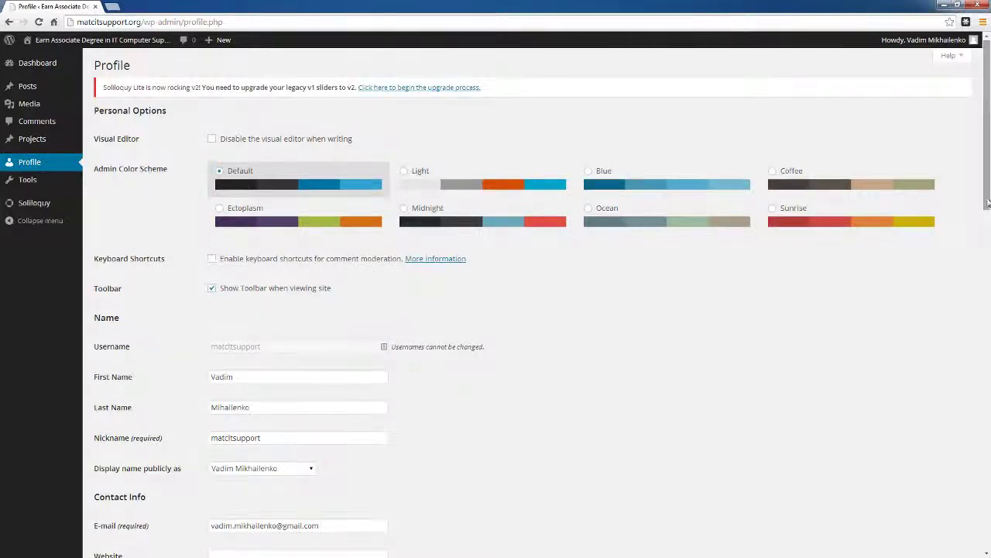
{"action": "scroll", "coordinate": [970, 286], "scroll_direction": "down", "scroll_amount": 4}
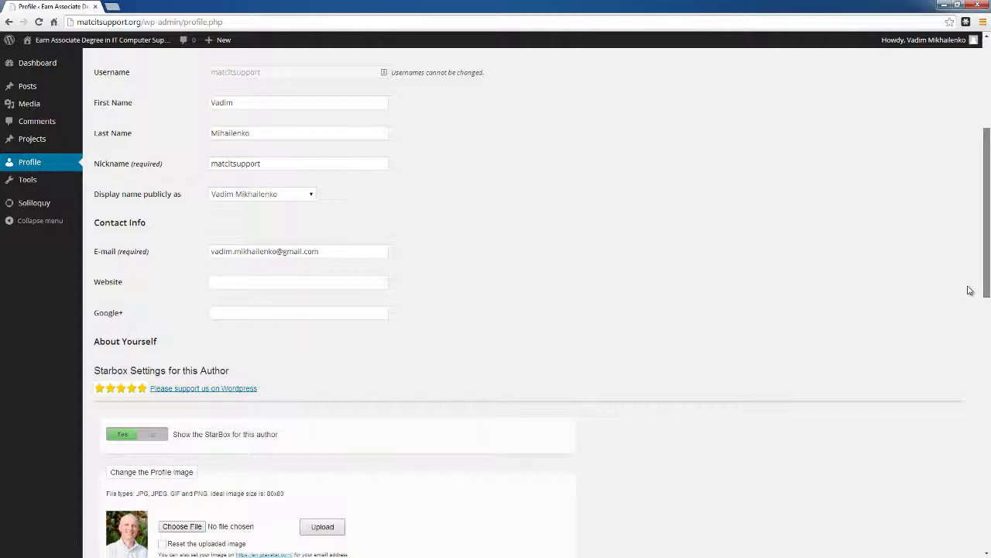
{"action": "scroll", "coordinate": [968, 306], "scroll_direction": "down", "scroll_amount": 2}
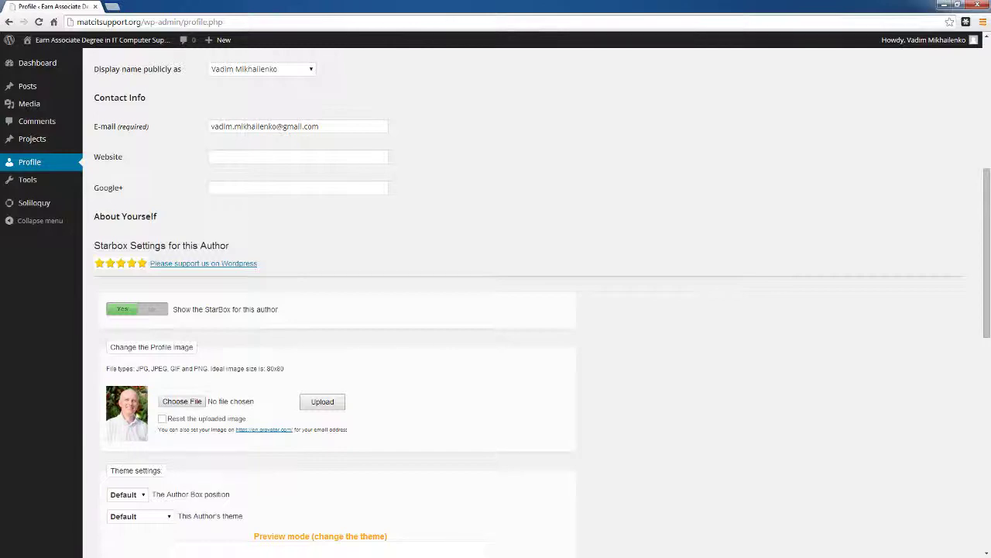
{"action": "left_click", "coordinate": [196, 402]}
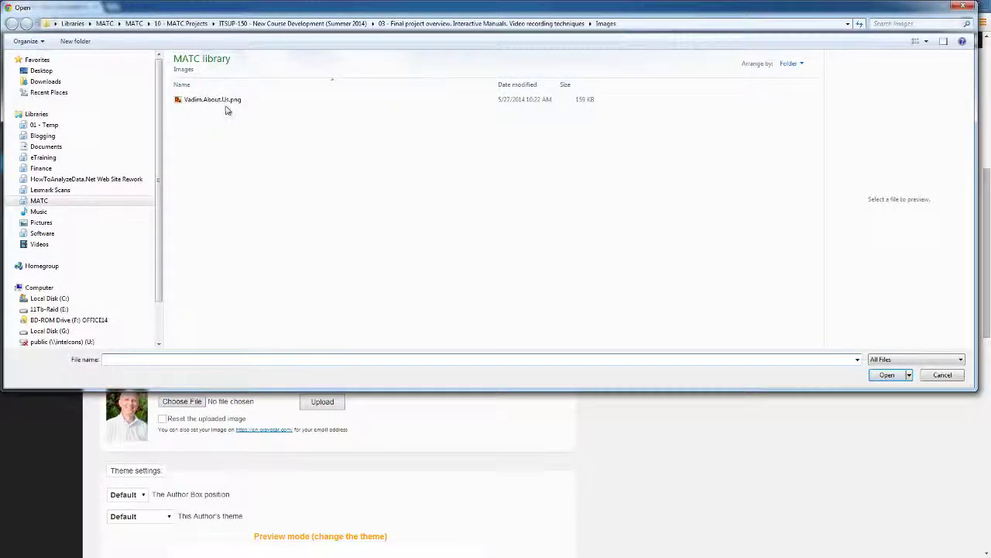
{"action": "double_click", "coordinate": [226, 101]}
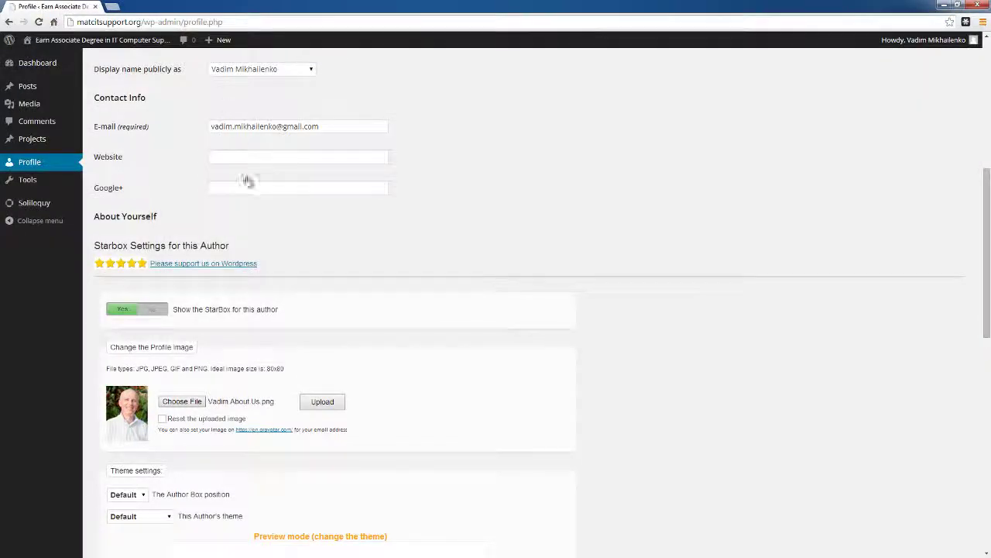
{"action": "left_click", "coordinate": [324, 403]}
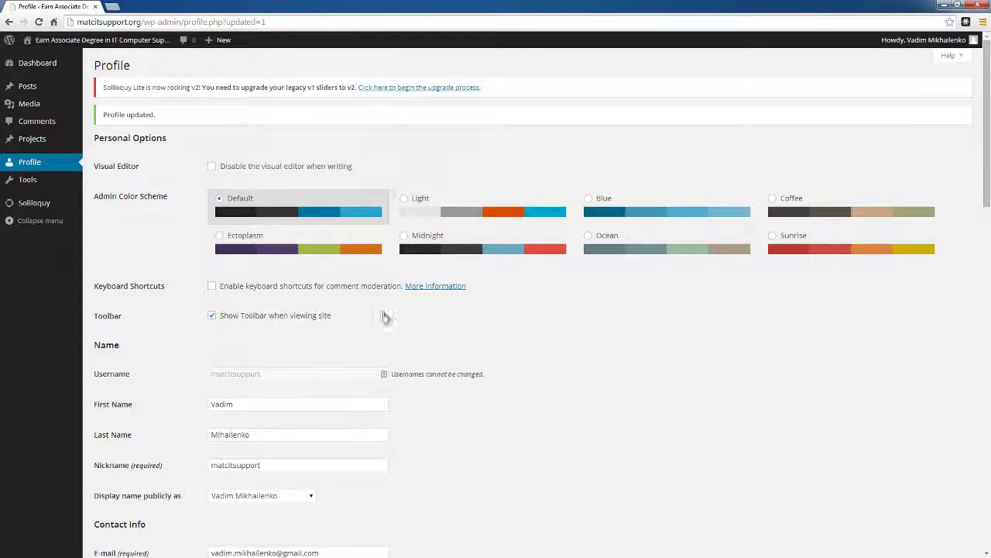
{"action": "scroll", "coordinate": [990, 242], "scroll_direction": "down", "scroll_amount": 9}
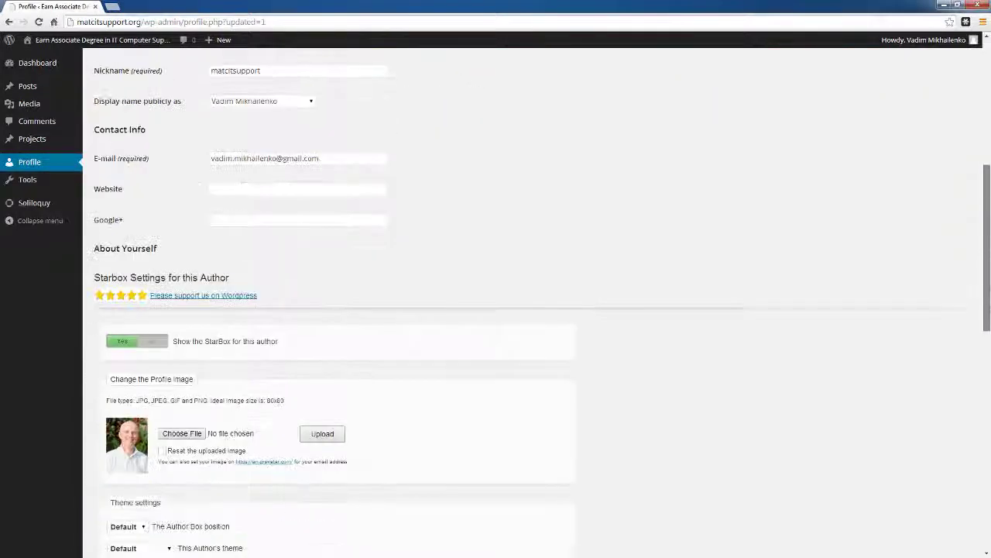
{"action": "left_click_drag", "start_coordinate": [989, 367], "coordinate": [989, 403]}
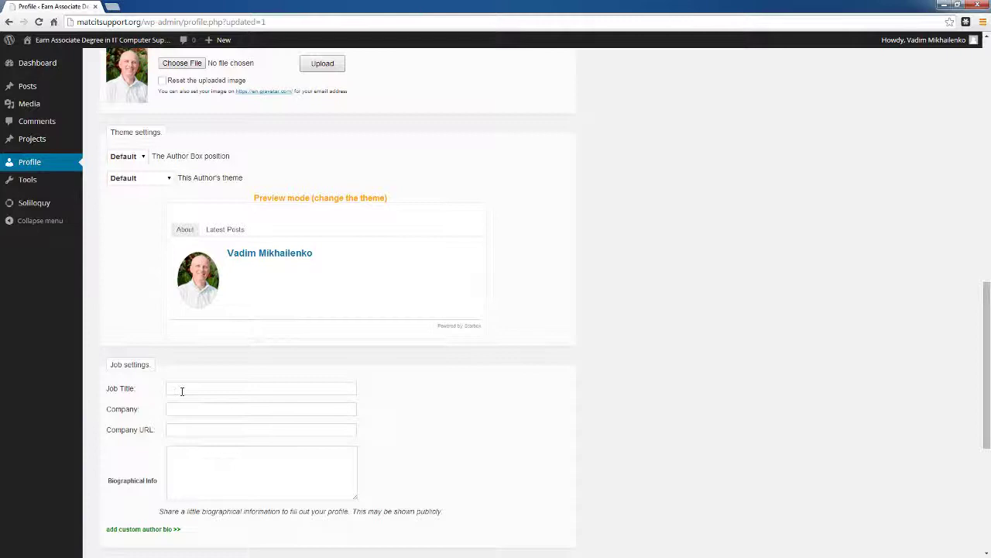
{"action": "left_click", "coordinate": [297, 389]}
{"action": "type", "text": "MATC Instuctur"}
{"action": "key", "text": "Tab"}
{"action": "type", "text": "Milwaukee "}
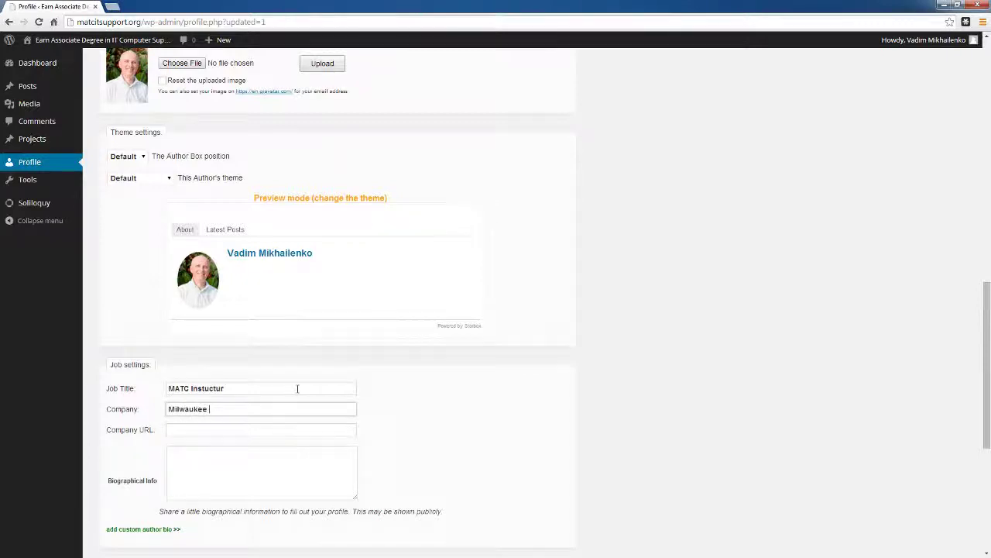
{"action": "type", "text": "Area Technical College"}
{"action": "left_click", "coordinate": [177, 431]}
{"action": "type", "text": "h"}
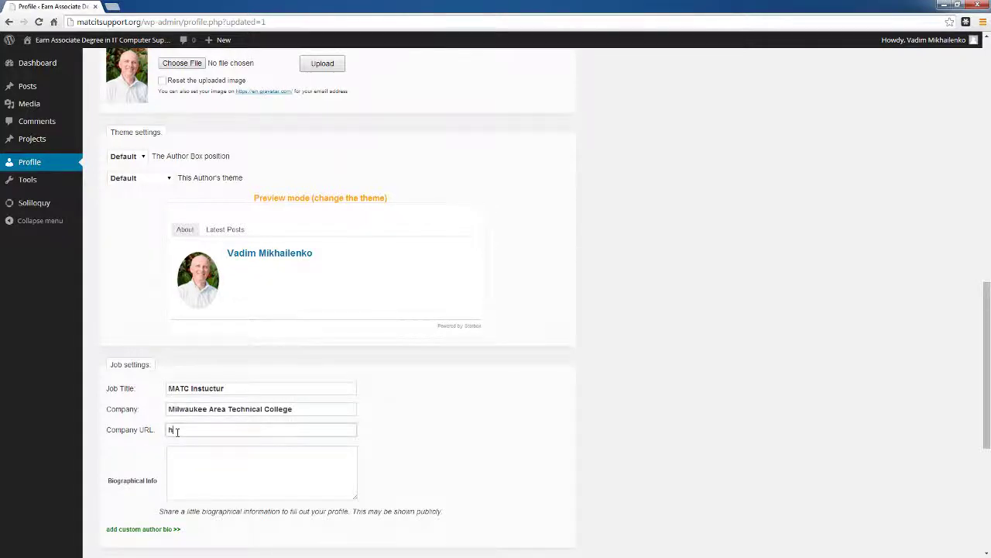
{"action": "type", "text": "tt"}
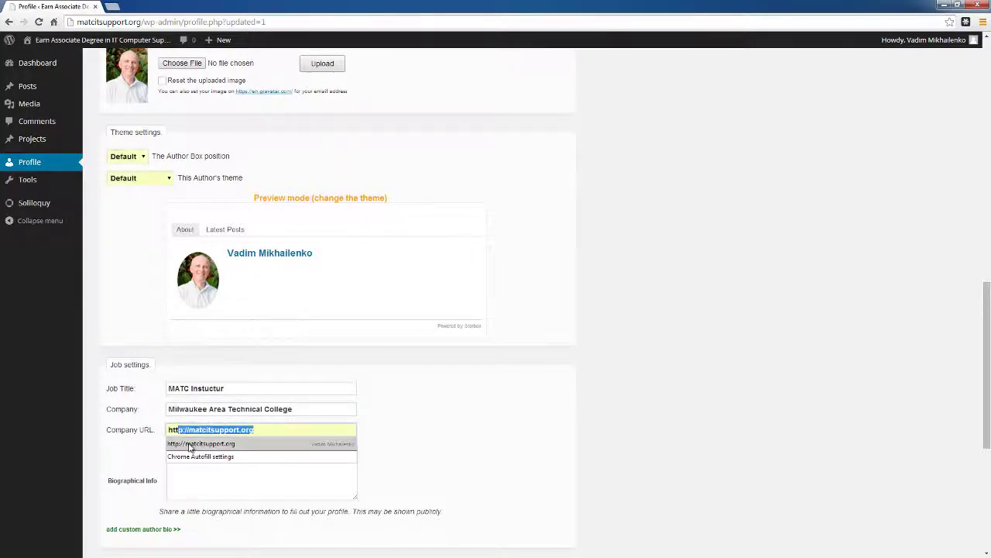
{"action": "left_click", "coordinate": [190, 444]}
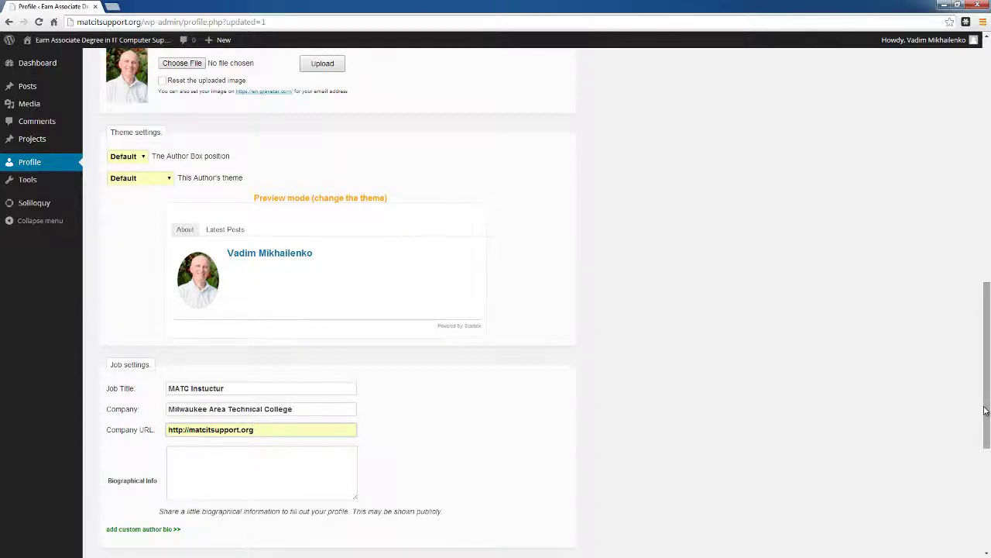
Step: Add a custom author bio reading "Passionate Information Technology IT Support Instructor"
{"action": "scroll", "coordinate": [984, 411], "scroll_direction": "down", "scroll_amount": 2}
{"action": "left_click", "coordinate": [144, 361]}
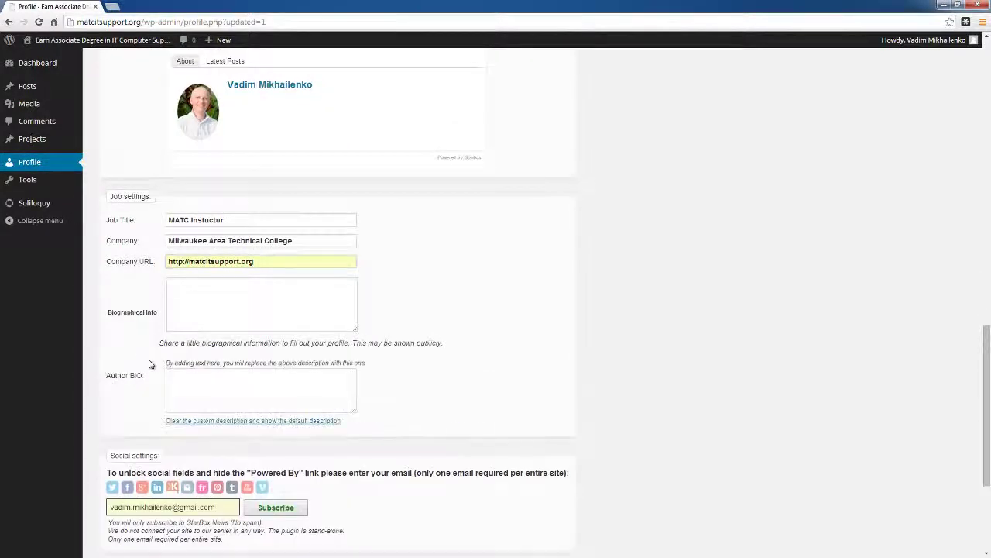
{"action": "left_click", "coordinate": [270, 385]}
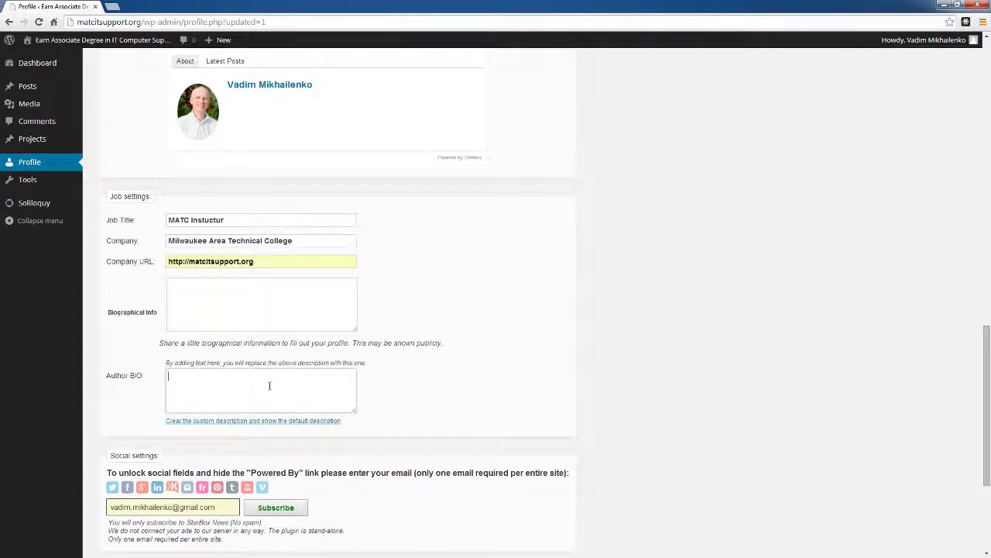
{"action": "type", "text": "Passio"}
{"action": "type", "text": "nate Information te"}
{"action": "type", "text": "ch"}
{"action": "type", "text": "Technology "}
{"action": "type", "text": "IT Support"}
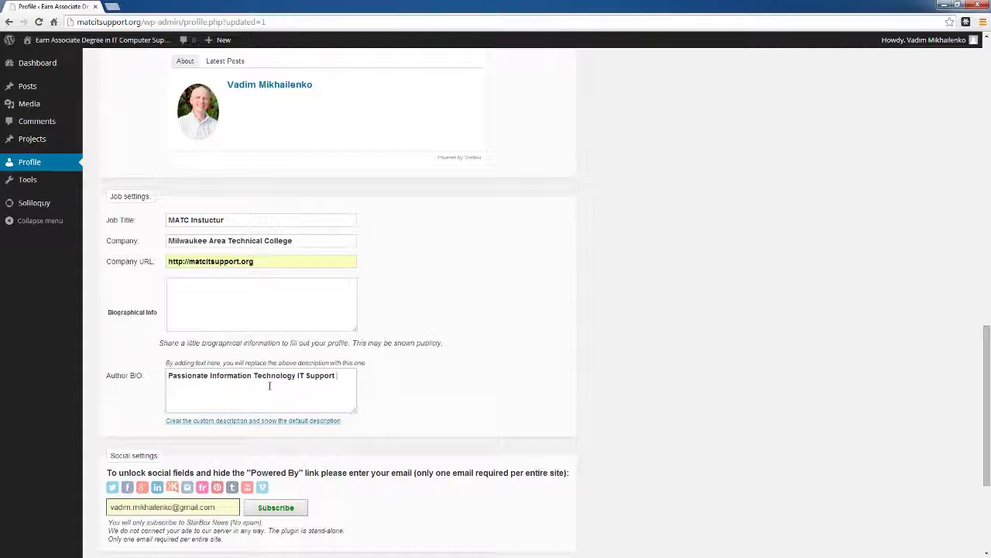
{"action": "type", "text": " Instructor"}
Step: Update the profile to save the job details and bio, and check the author box preview
{"action": "scroll", "coordinate": [980, 434], "scroll_direction": "down", "scroll_amount": 3}
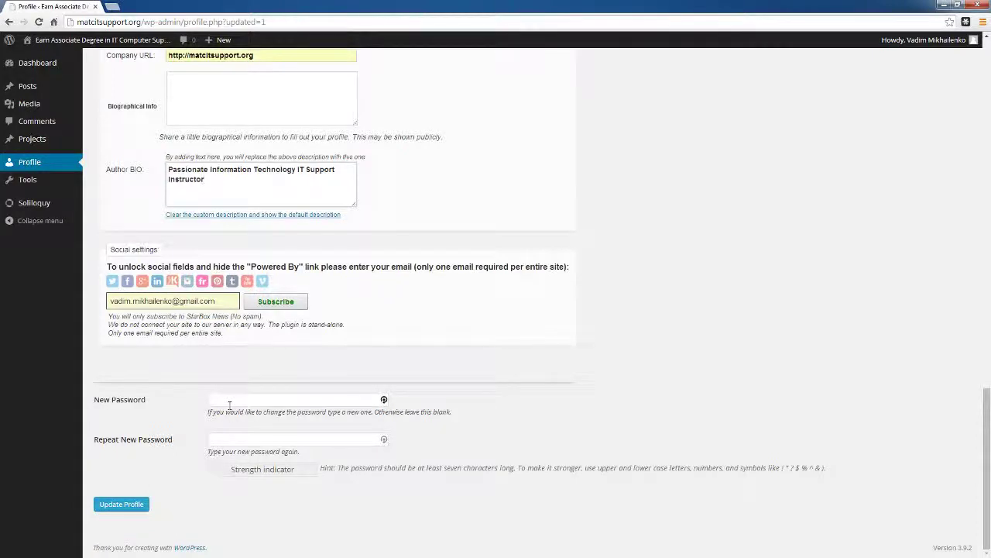
{"action": "left_click", "coordinate": [221, 401]}
{"action": "left_click", "coordinate": [122, 504]}
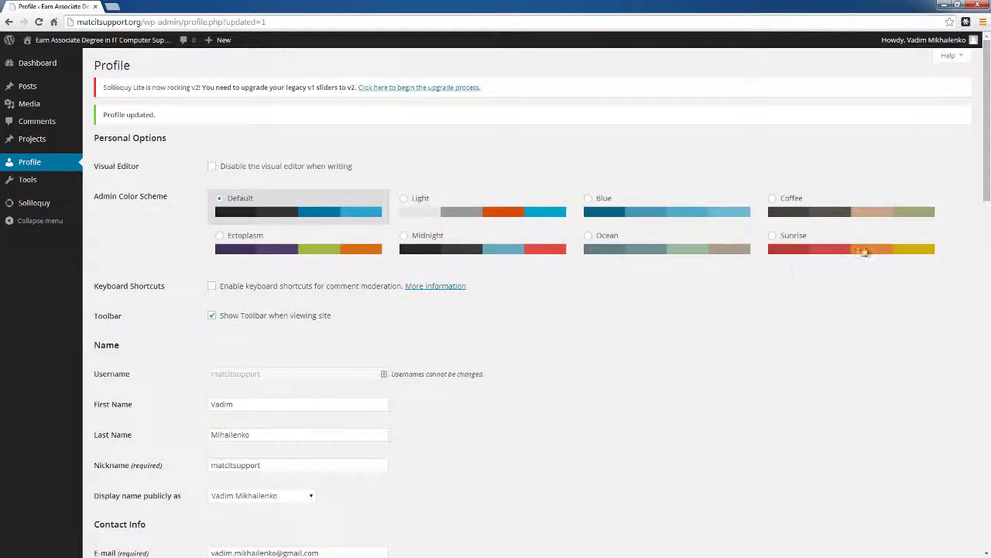
{"action": "scroll", "coordinate": [968, 416], "scroll_direction": "down", "scroll_amount": 12}
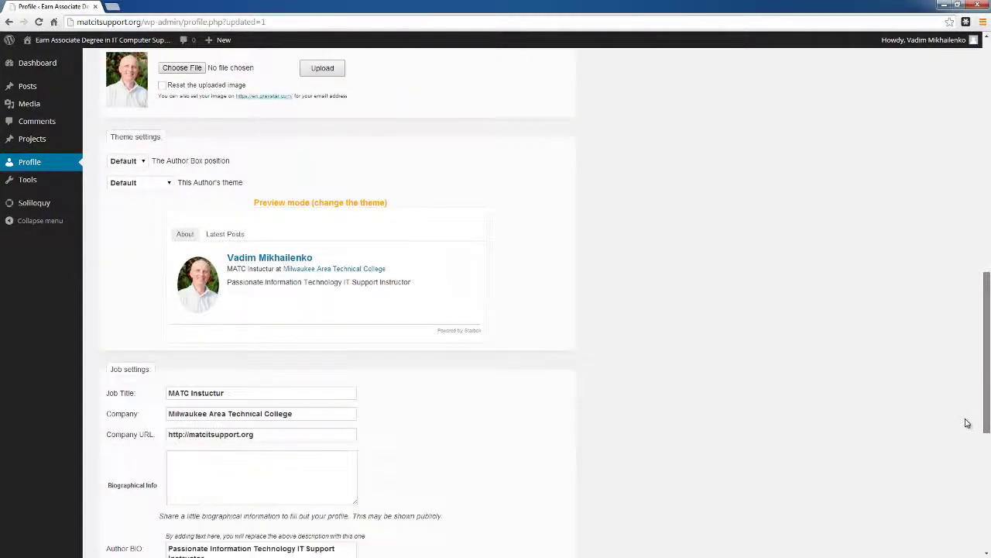
{"action": "scroll", "coordinate": [968, 422], "scroll_direction": "down", "scroll_amount": 2}
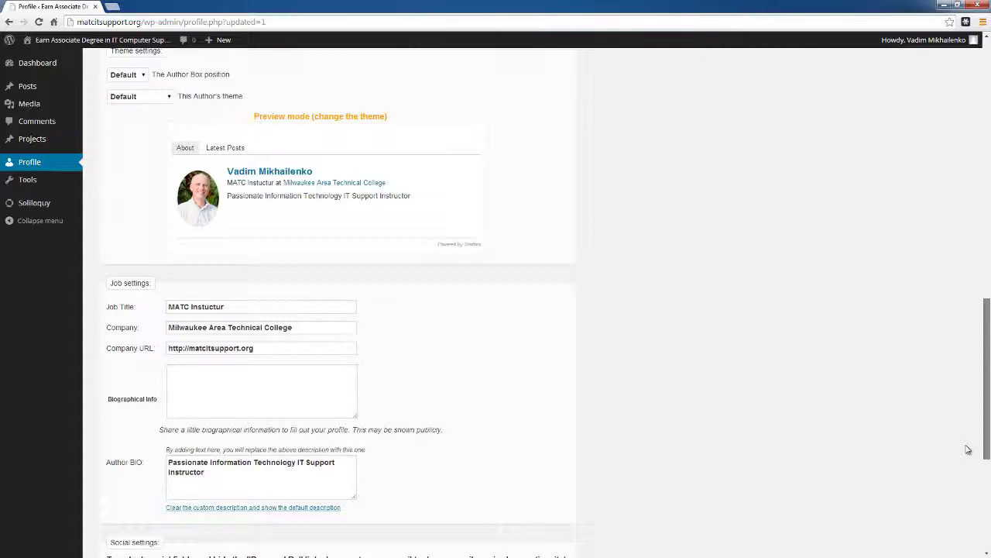
{"action": "scroll", "coordinate": [967, 422], "scroll_direction": "up", "scroll_amount": 2}
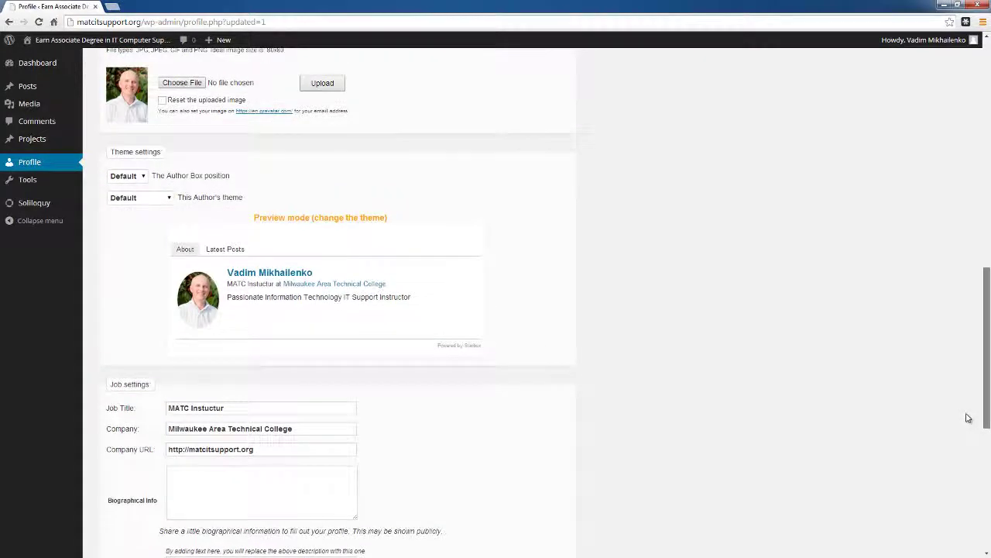
Step: Create a new post titled "This is my sample wordpress post" and dismiss the New Media Manager notice
{"action": "left_click_drag", "start_coordinate": [985, 418], "coordinate": [979, 207]}
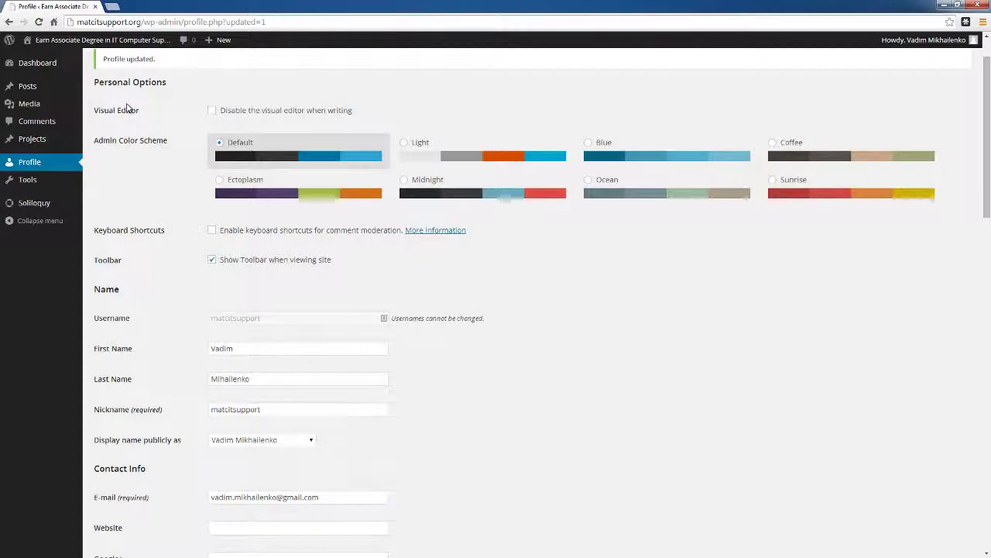
{"action": "left_click", "coordinate": [31, 90]}
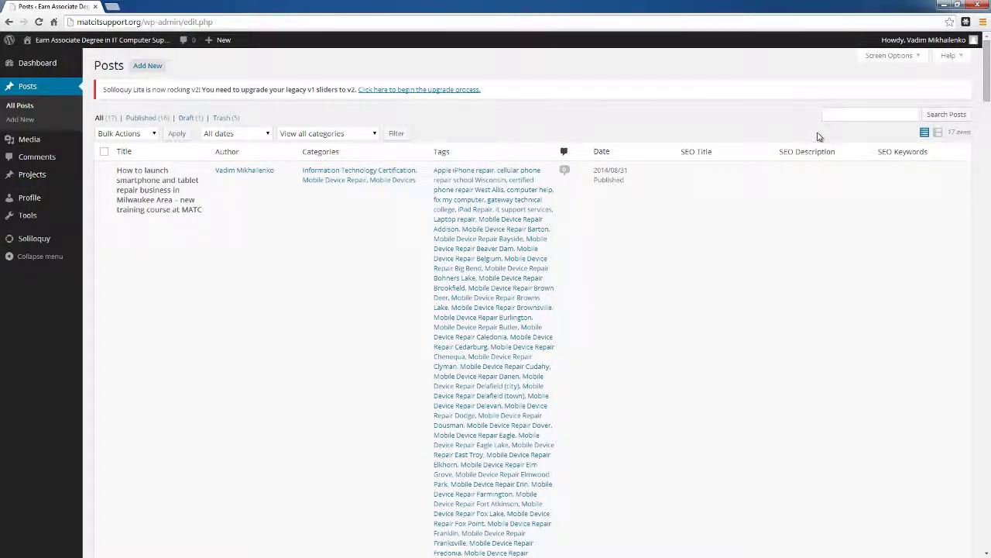
{"action": "left_click", "coordinate": [147, 66]}
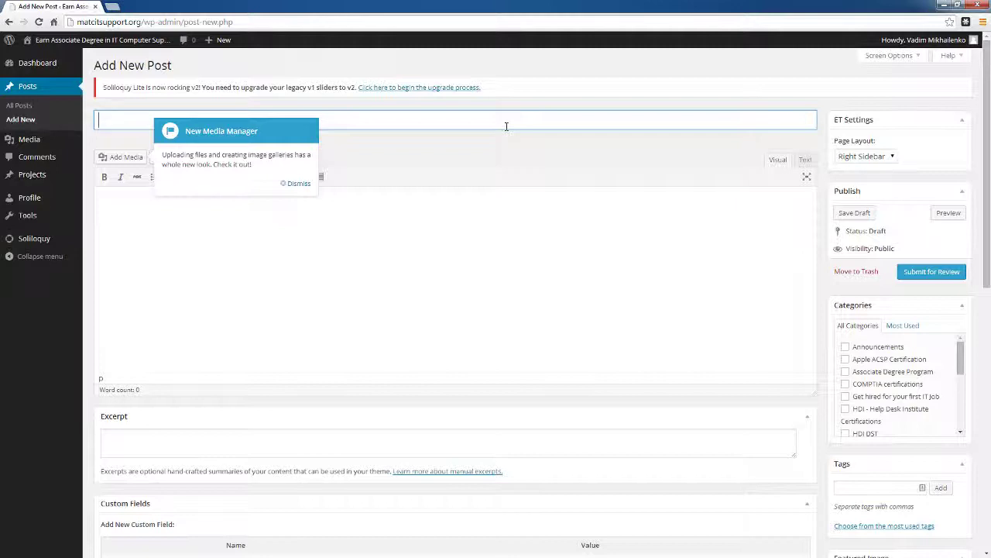
{"action": "type", "text": "This is my"}
{"action": "left_click", "coordinate": [299, 183]}
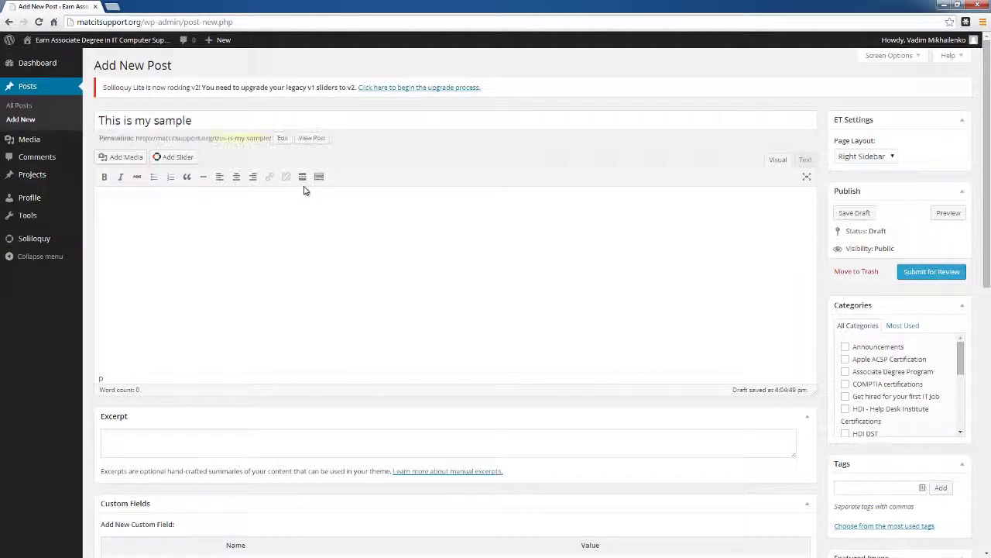
{"action": "left_click", "coordinate": [216, 117]}
{"action": "type", "text": "wor"}
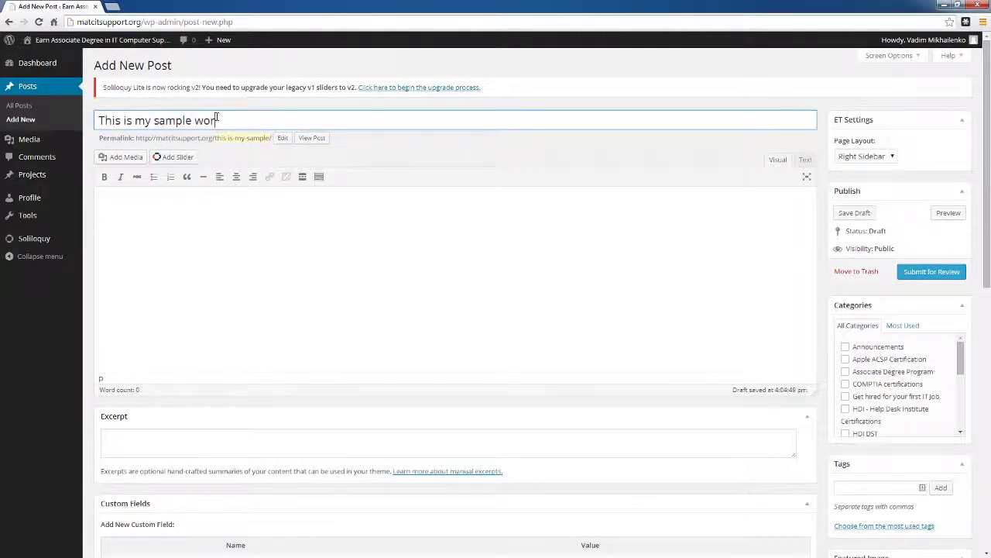
{"action": "type", "text": "dpress post"}
{"action": "left_click_drag", "start_coordinate": [292, 113], "coordinate": [44, 122]}
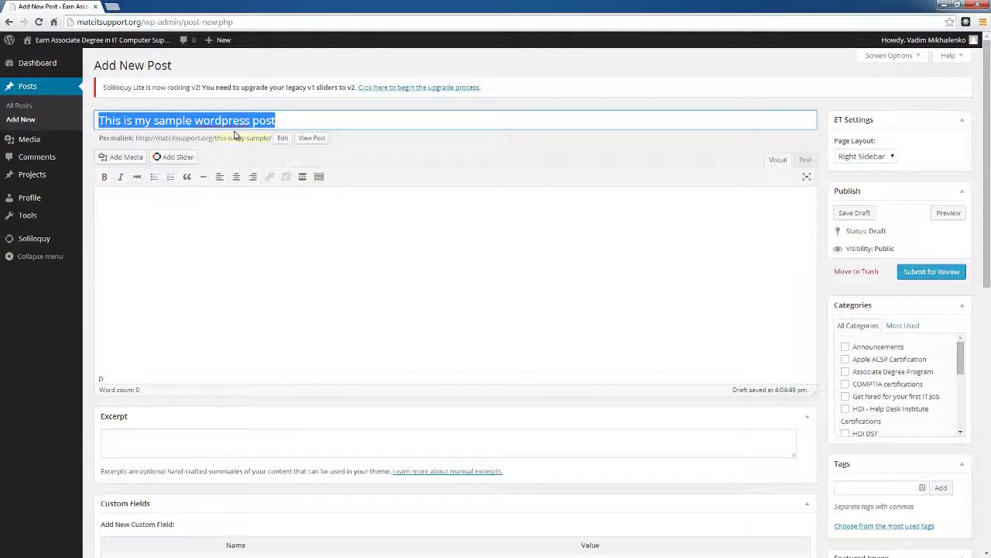
Step: Enter "This is my post content" as the post body and show the editor's additional formatting tools
{"action": "left_click", "coordinate": [134, 202]}
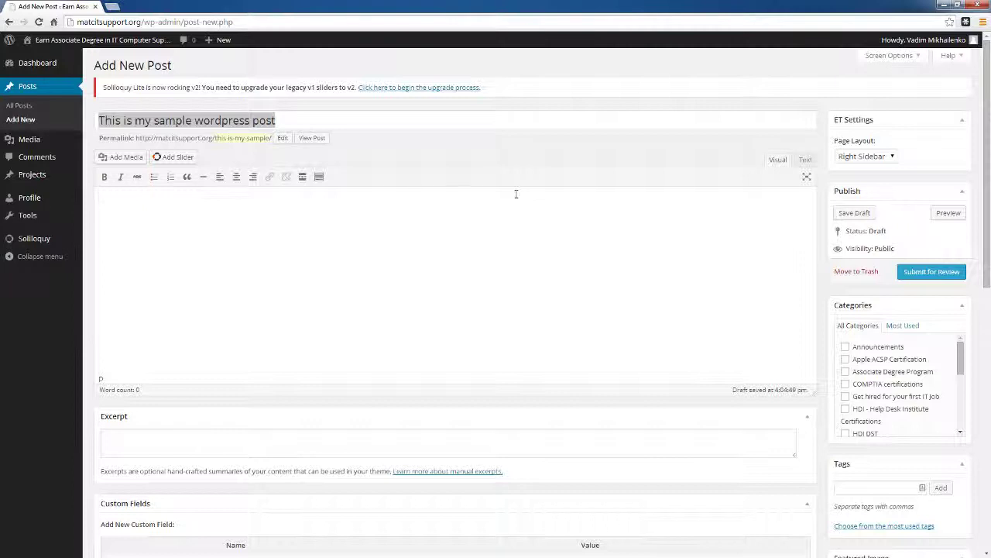
{"action": "type", "text": "This is my post content"}
{"action": "left_click", "coordinate": [320, 178]}
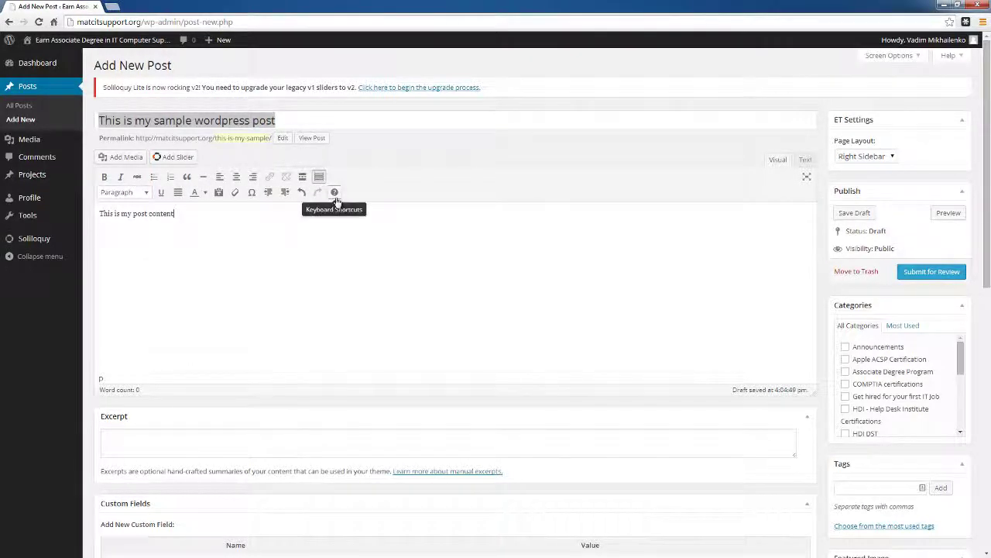
Step: Open the media insertion dialog to view its upload options, and close it without inserting a file
{"action": "left_click", "coordinate": [198, 218]}
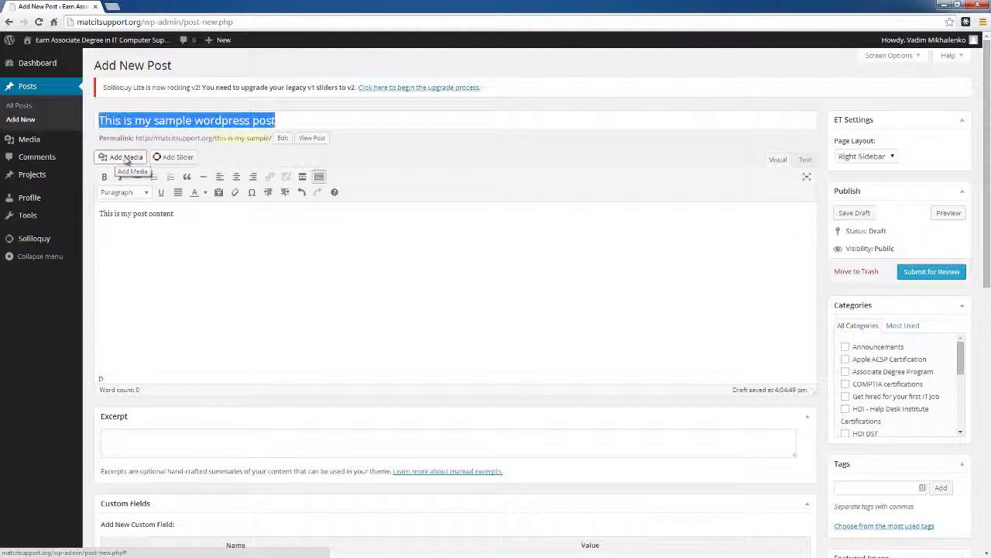
{"action": "left_click", "coordinate": [126, 158]}
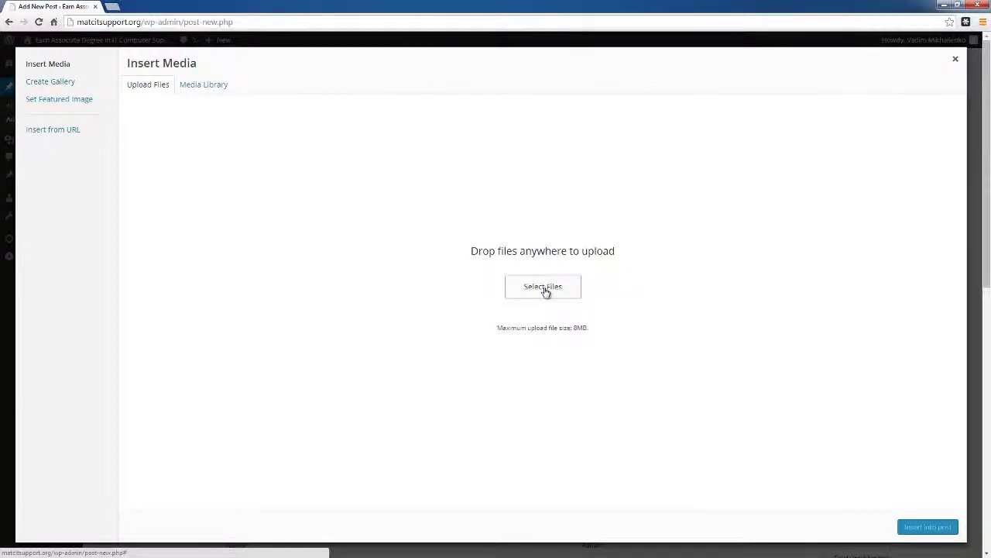
{"action": "left_click", "coordinate": [955, 60]}
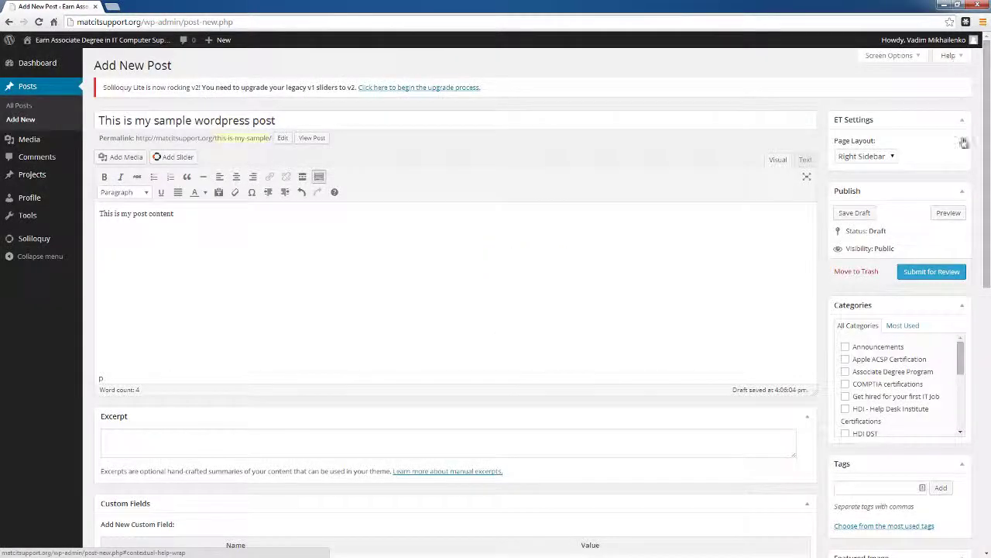
Step: Look through the full list of available post categories without assigning one
{"action": "left_click_drag", "start_coordinate": [989, 233], "coordinate": [989, 288]}
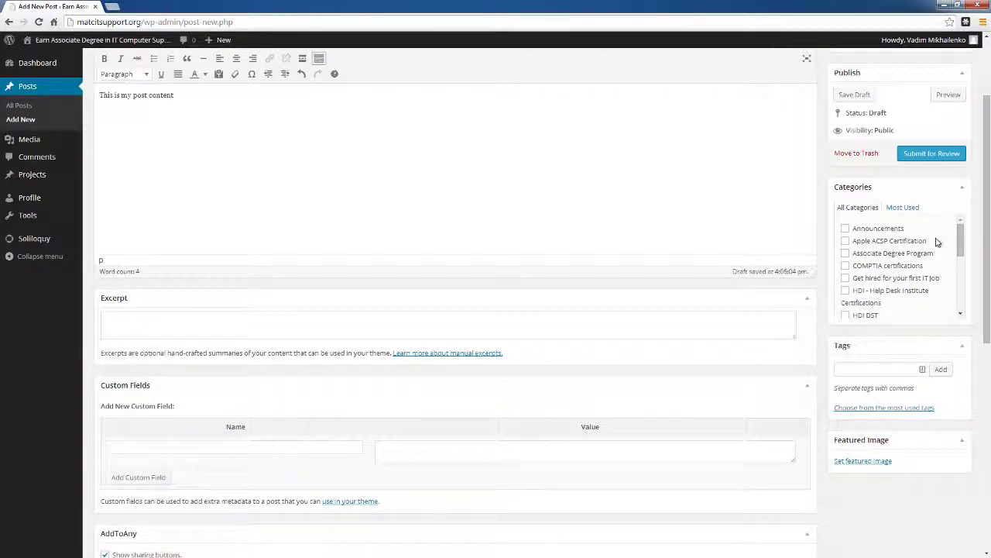
{"action": "mouse_move", "coordinate": [960, 247]}
{"action": "left_mouse_down"}
{"action": "mouse_move", "coordinate": [960, 260]}
{"action": "mouse_move", "coordinate": [960, 246]}
{"action": "left_mouse_up"}
{"action": "left_click_drag", "start_coordinate": [962, 234], "coordinate": [967, 287]}
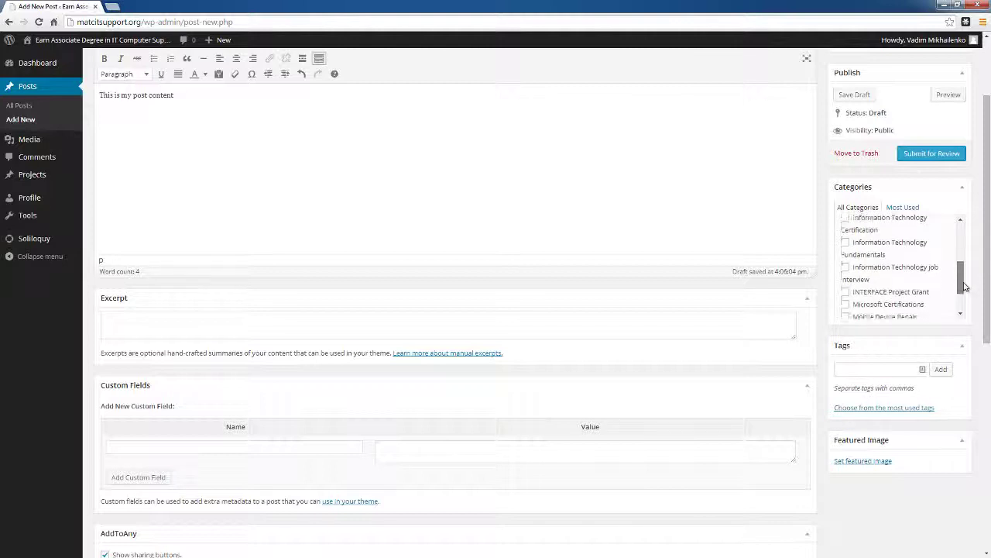
{"action": "scroll", "coordinate": [948, 293], "scroll_direction": "down", "scroll_amount": 1}
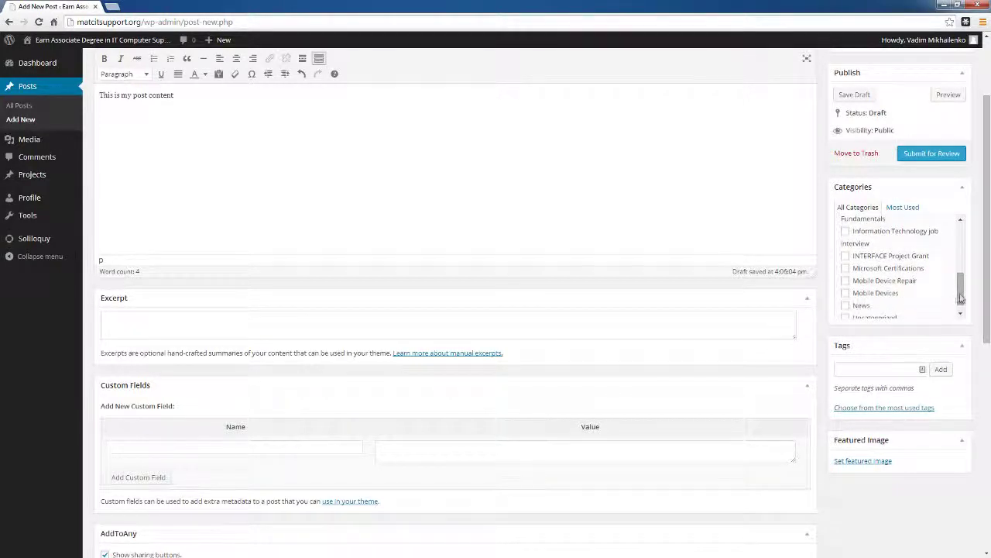
{"action": "left_click_drag", "start_coordinate": [961, 296], "coordinate": [955, 346]}
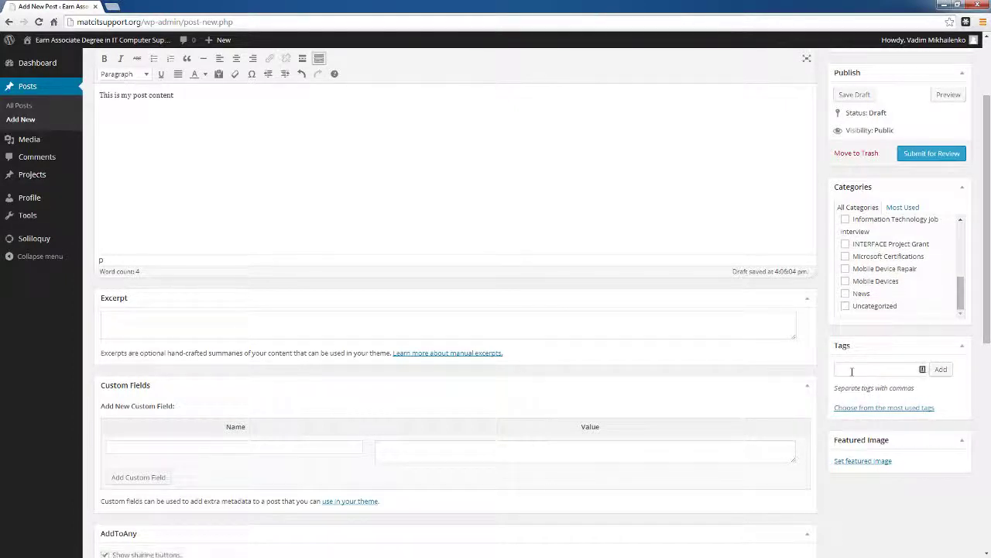
Step: Add the most used tags Advance Technical Support Certificate, Associate Degree Milwaukee and Associate Degree Wisconsin to the post
{"action": "left_click", "coordinate": [881, 407]}
{"action": "left_click_drag", "start_coordinate": [986, 257], "coordinate": [989, 327]}
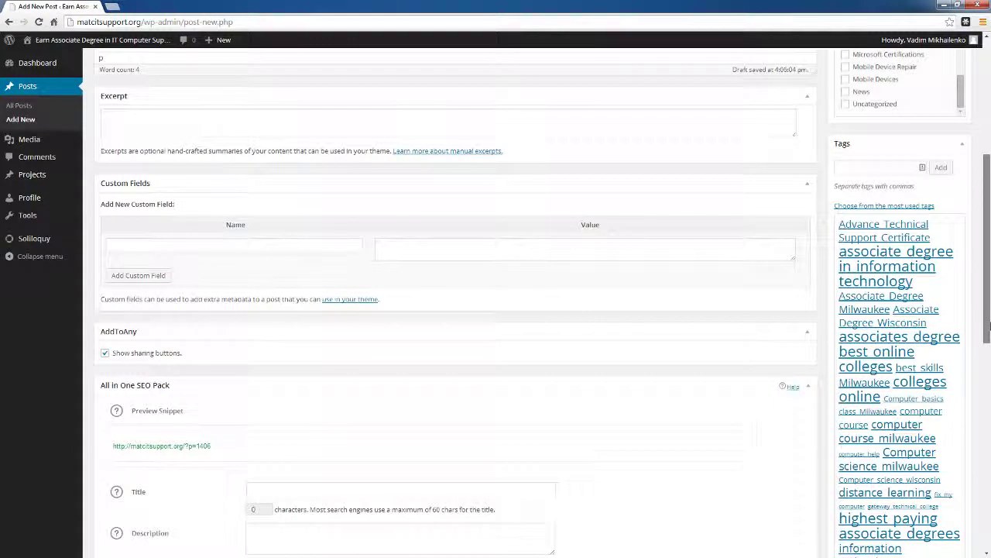
{"action": "left_click", "coordinate": [877, 233]}
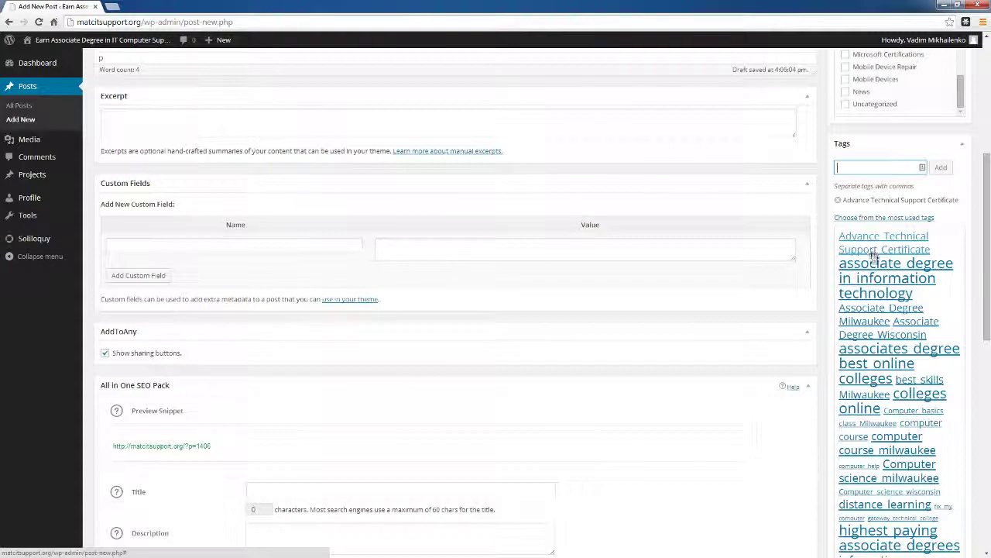
{"action": "left_click", "coordinate": [870, 319]}
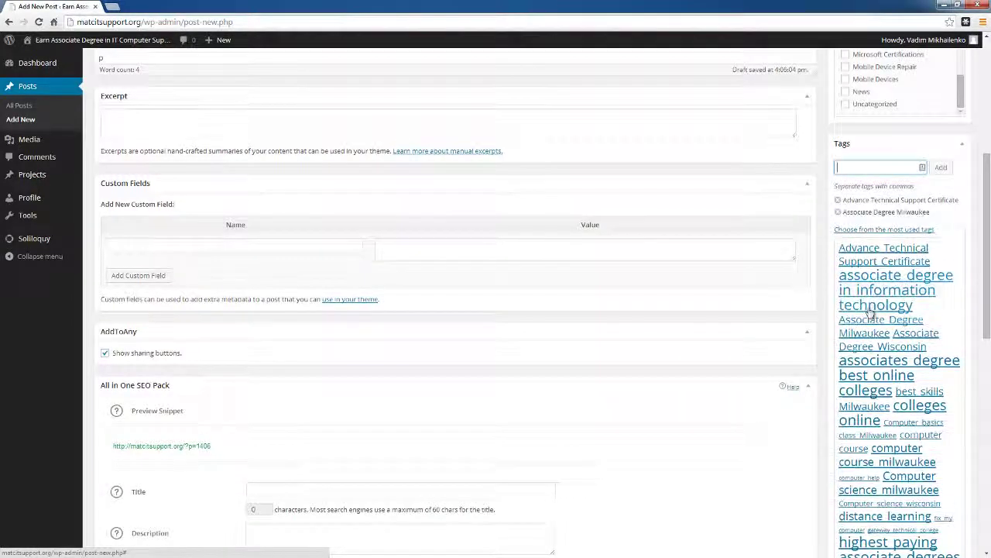
{"action": "left_click", "coordinate": [907, 353]}
{"action": "scroll", "coordinate": [906, 352], "scroll_direction": "down", "scroll_amount": 8}
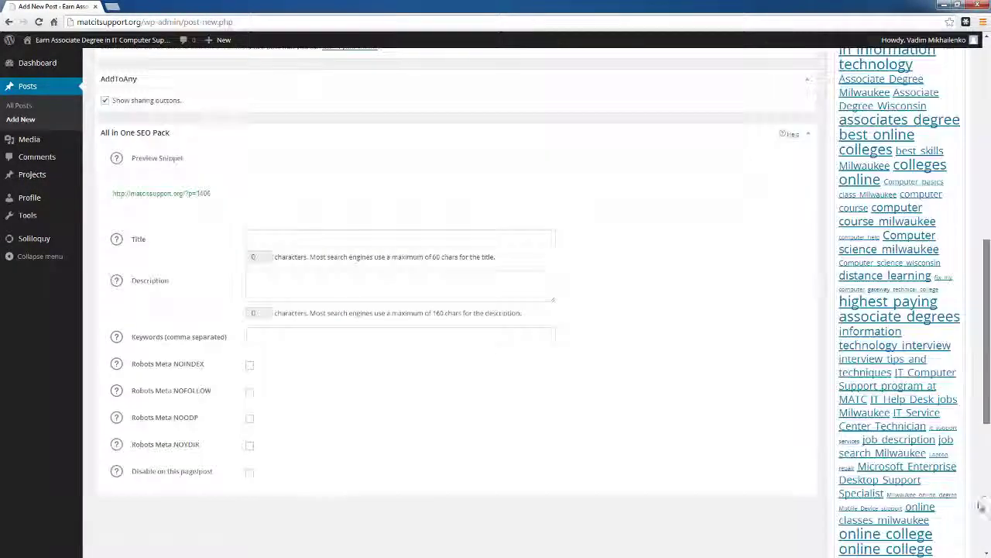
Step: Save the sample post as a draft and open its preview
{"action": "scroll", "coordinate": [964, 163], "scroll_direction": "up", "scroll_amount": 12}
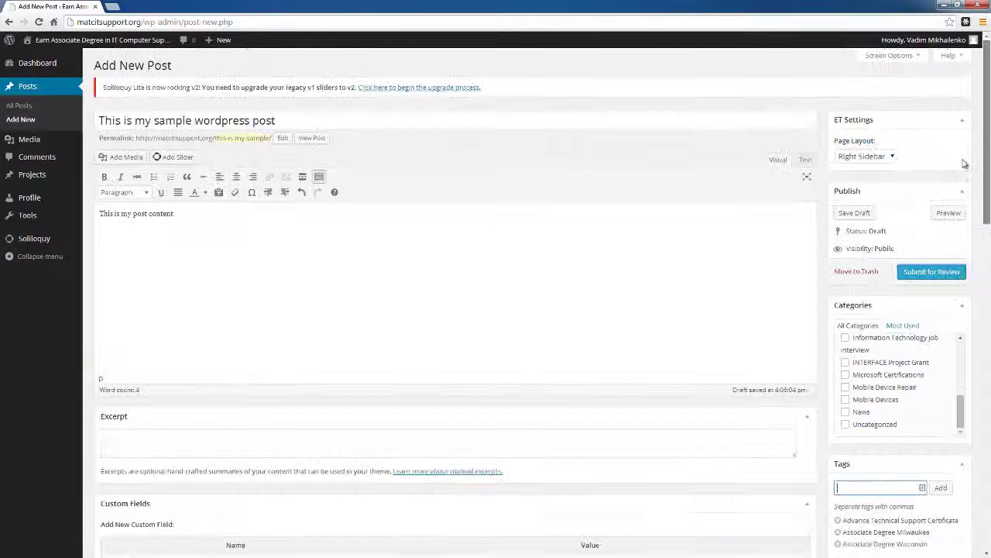
{"action": "left_click", "coordinate": [857, 213]}
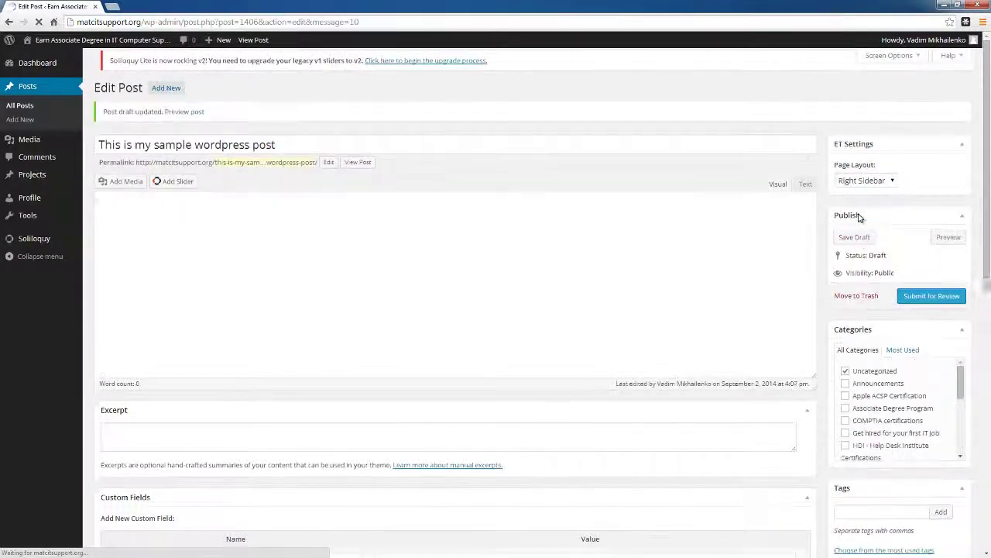
{"action": "left_click", "coordinate": [949, 245]}
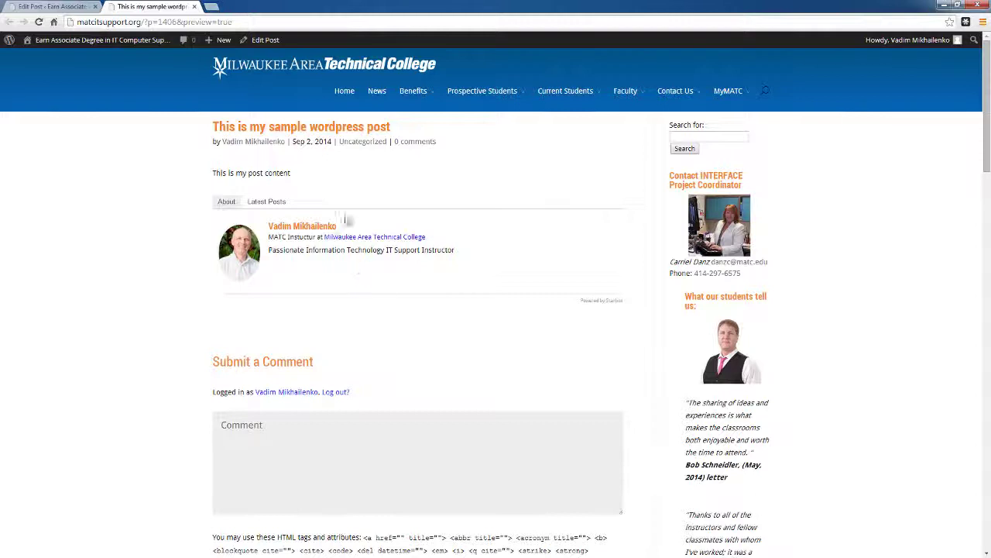
Step: Examine the post title, body text and the job title in the author box on the preview page
{"action": "left_click_drag", "start_coordinate": [294, 173], "coordinate": [210, 173]}
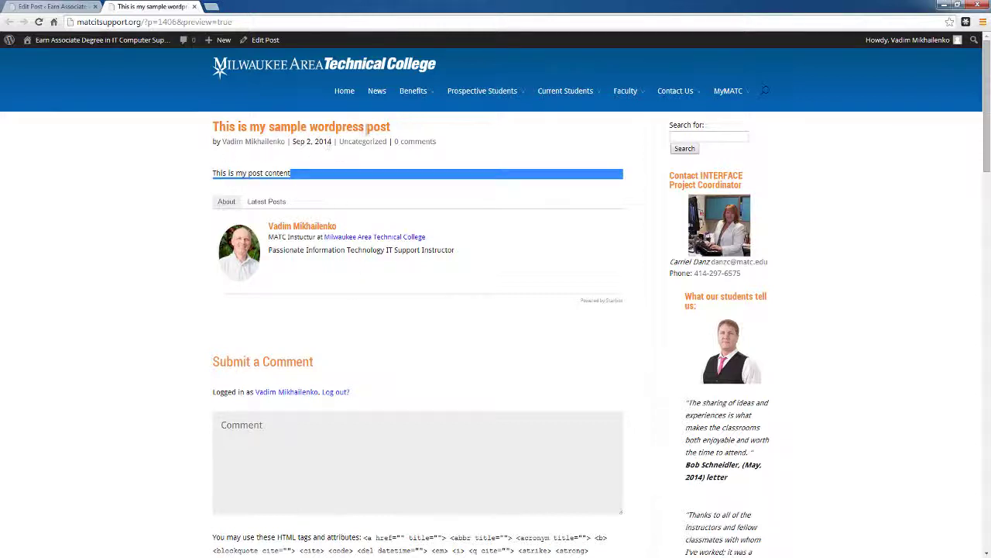
{"action": "left_click_drag", "start_coordinate": [392, 129], "coordinate": [198, 129]}
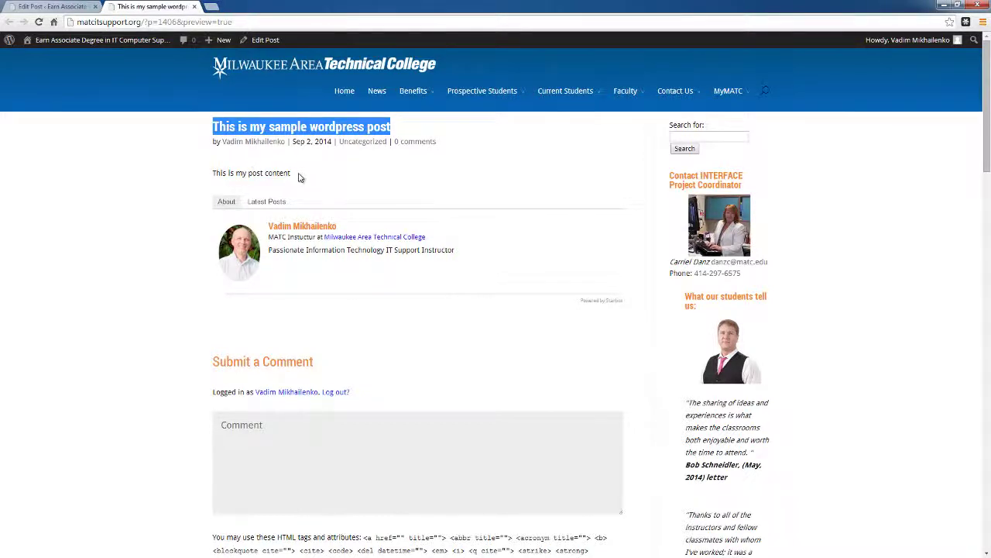
{"action": "left_click_drag", "start_coordinate": [291, 173], "coordinate": [211, 173]}
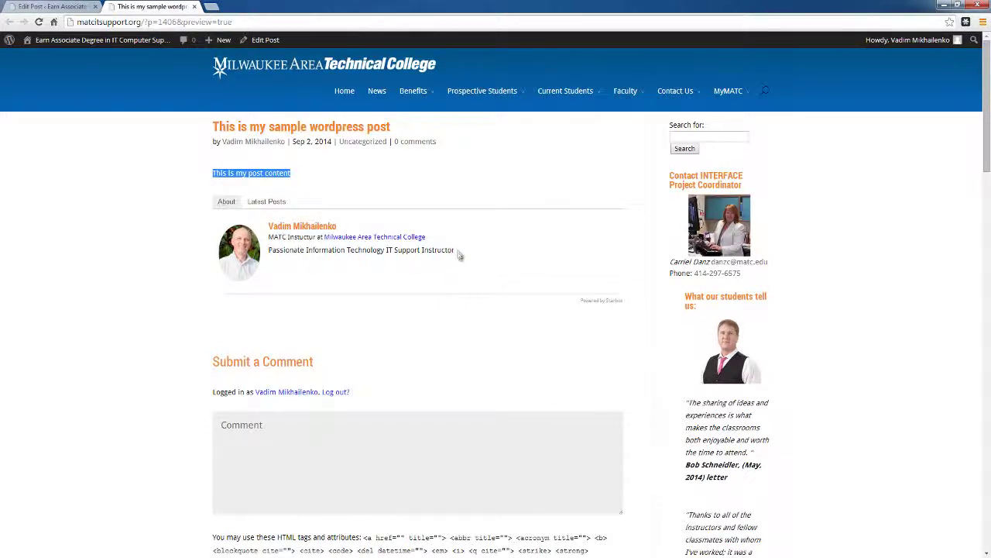
{"action": "left_click_drag", "start_coordinate": [268, 237], "coordinate": [322, 240]}
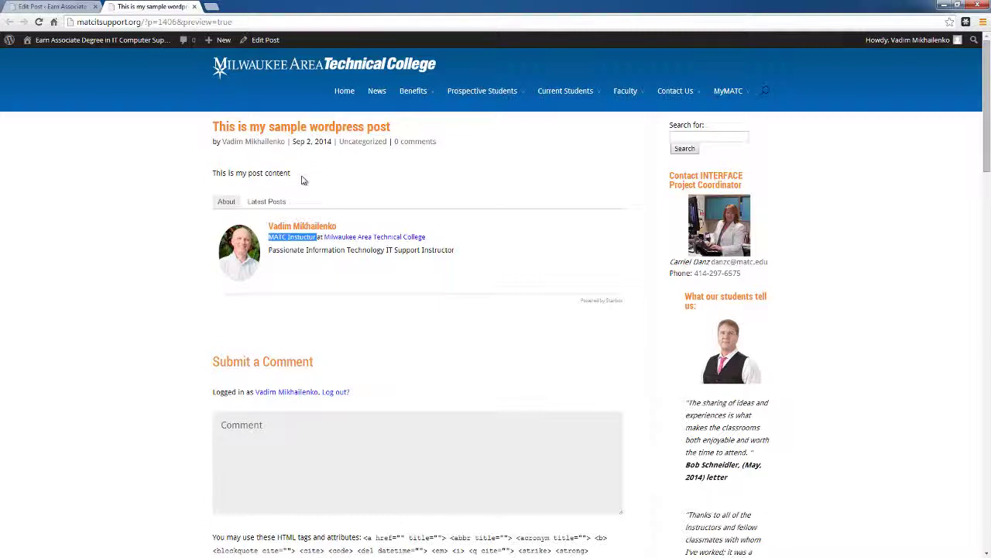
Step: Return to the post editor and submit the sample post for review
{"action": "left_click", "coordinate": [60, 8]}
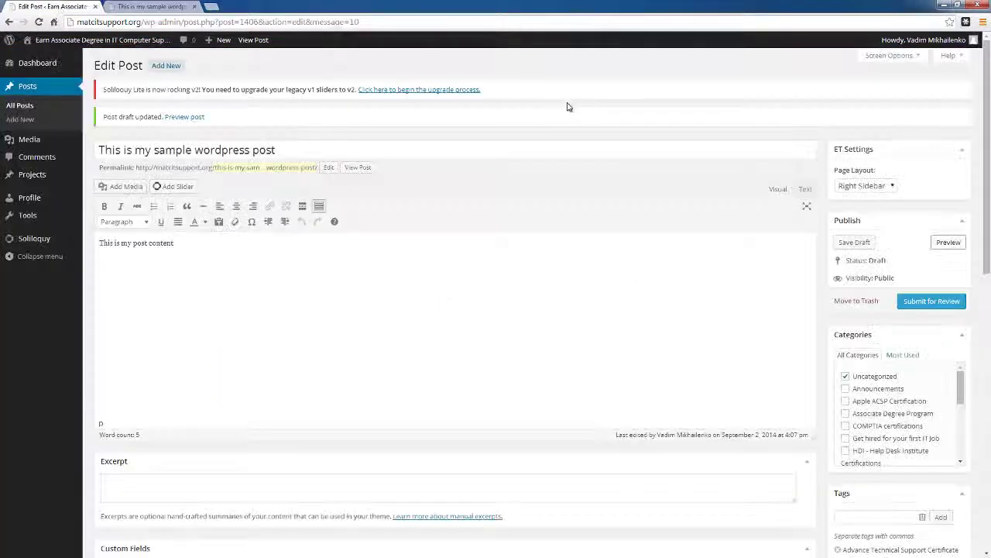
{"action": "left_click", "coordinate": [849, 243]}
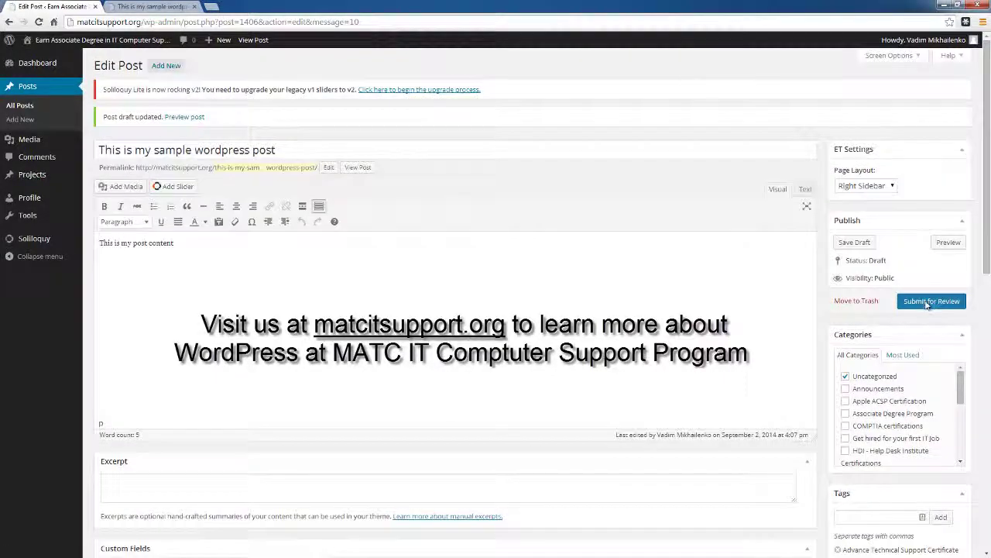
{"action": "left_click", "coordinate": [928, 302]}
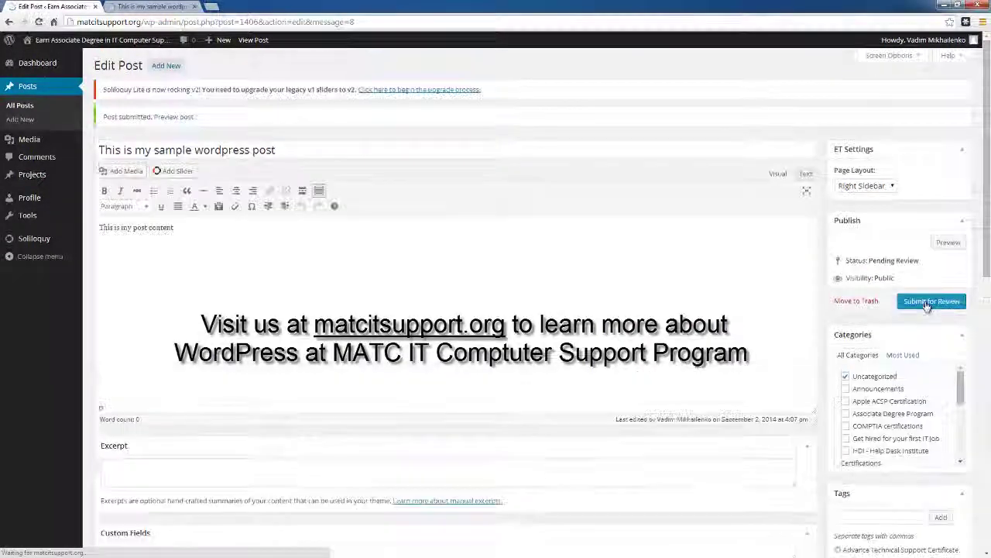